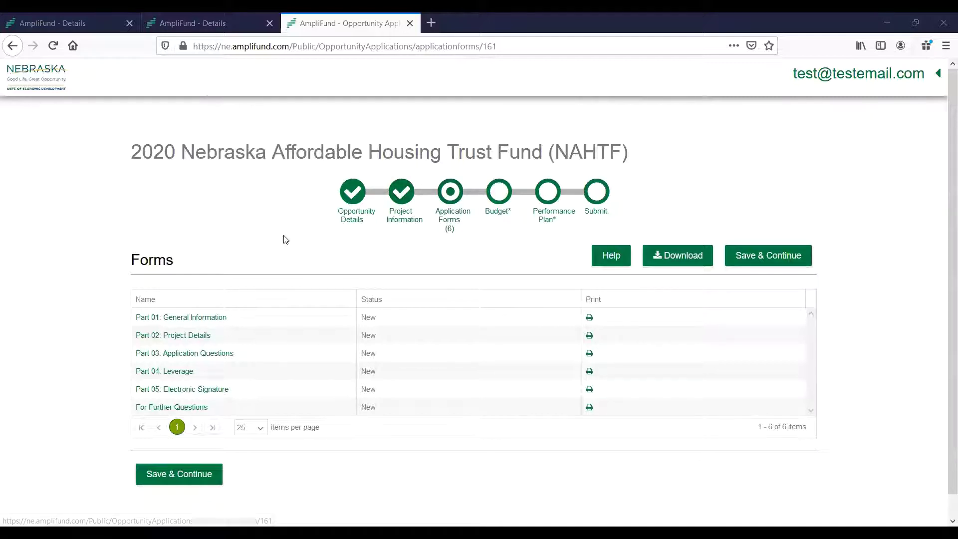
Step: Open the Part 01: General Information form and look over its applicant and preparer fields
left_click(192, 322)
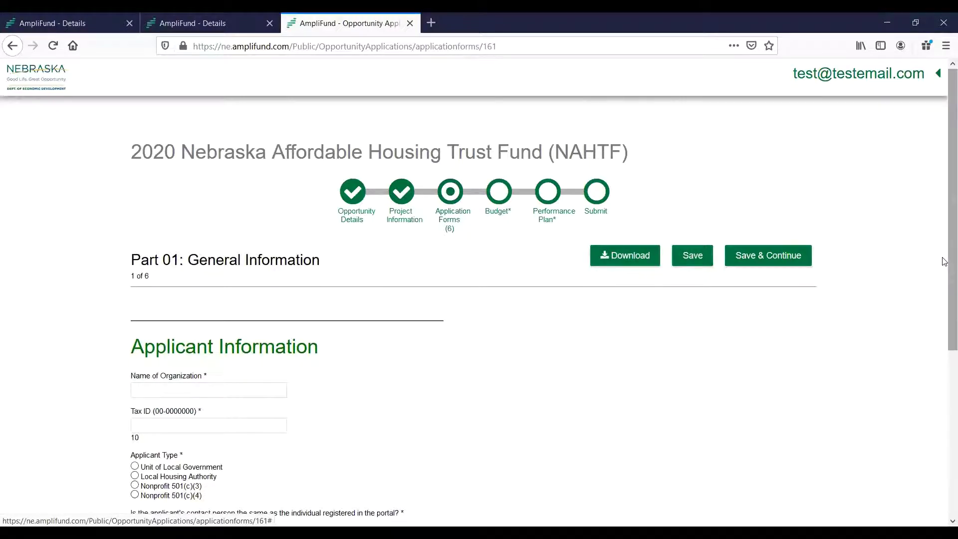
left_click_drag(945, 260, 944, 364)
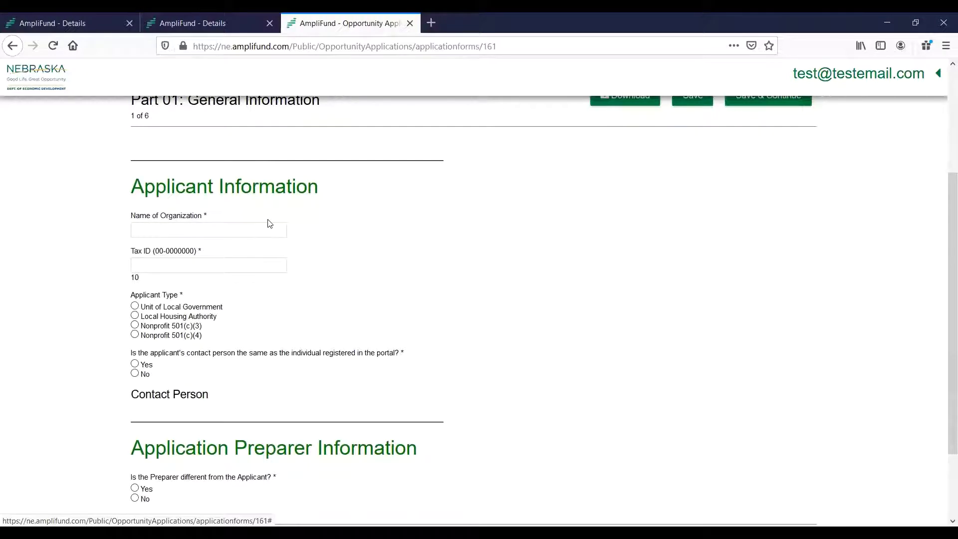
left_click(242, 227)
left_click(228, 263)
scroll(943, 279, "down", 4)
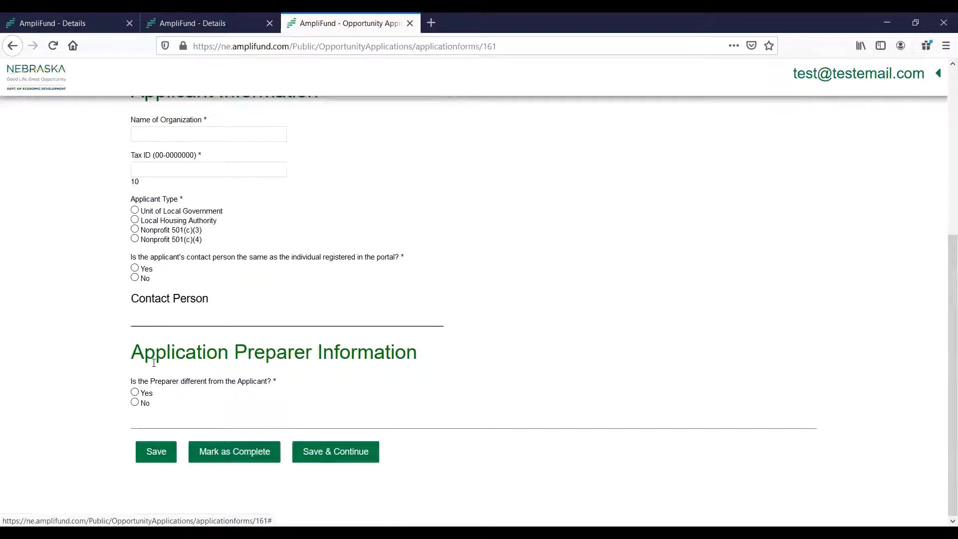
Step: Answer No to a different preparer and Yes to the contact person matching the registered individual, and save and continue to Part 02
left_click(135, 403)
left_click(134, 269)
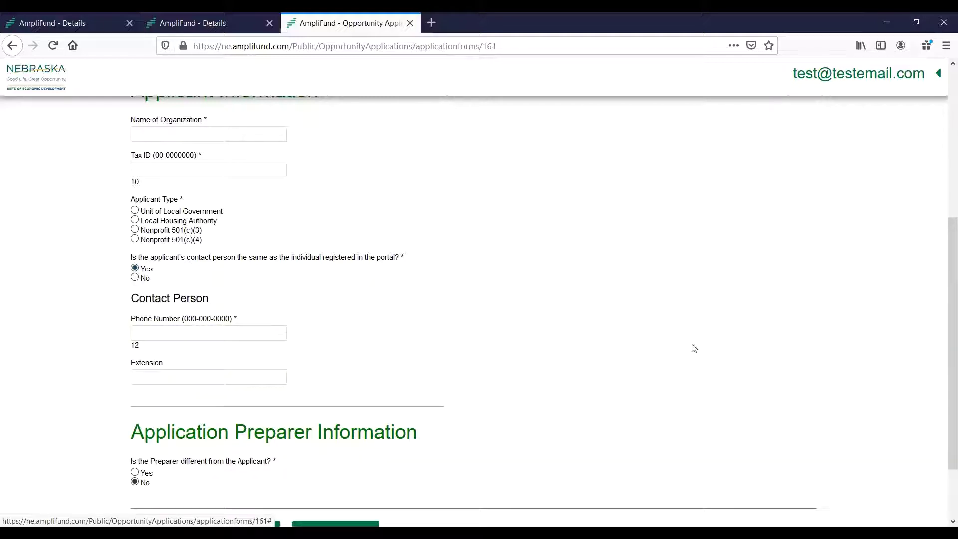
left_click_drag(945, 367, 943, 402)
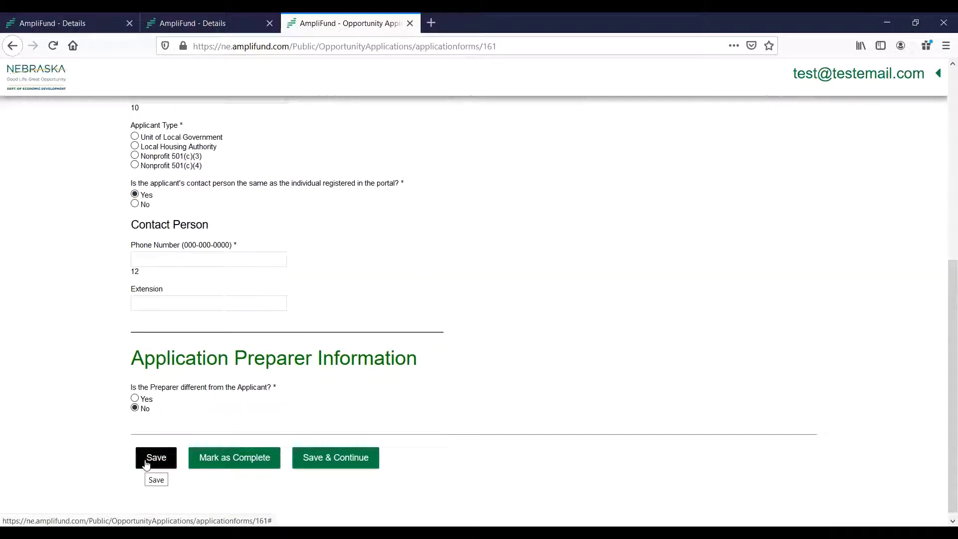
left_click(338, 458)
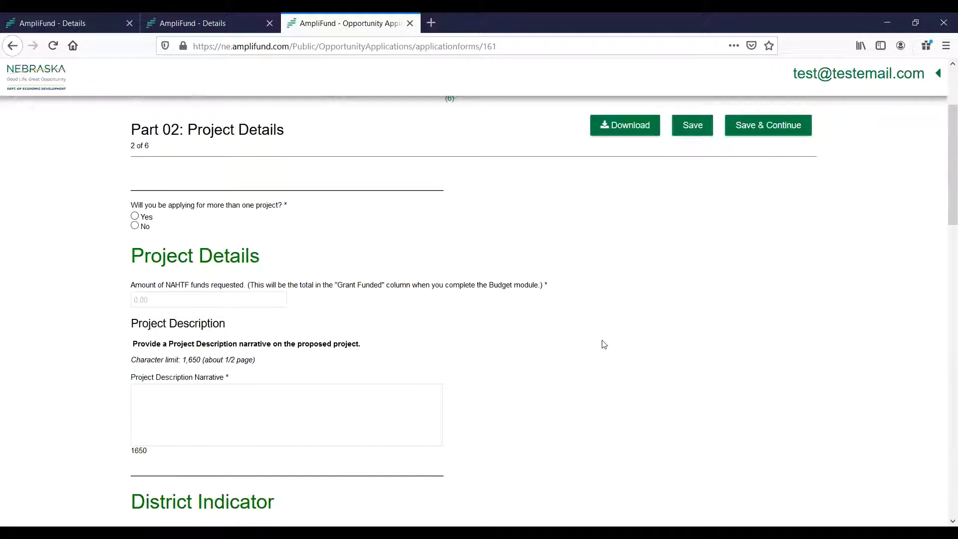
Step: Answer Yes to applying for more than one project and set the requested NAHTF funds to 15000
mouse_move(945, 178)
left_mouse_down()
mouse_move(944, 224)
mouse_move(945, 181)
left_mouse_up()
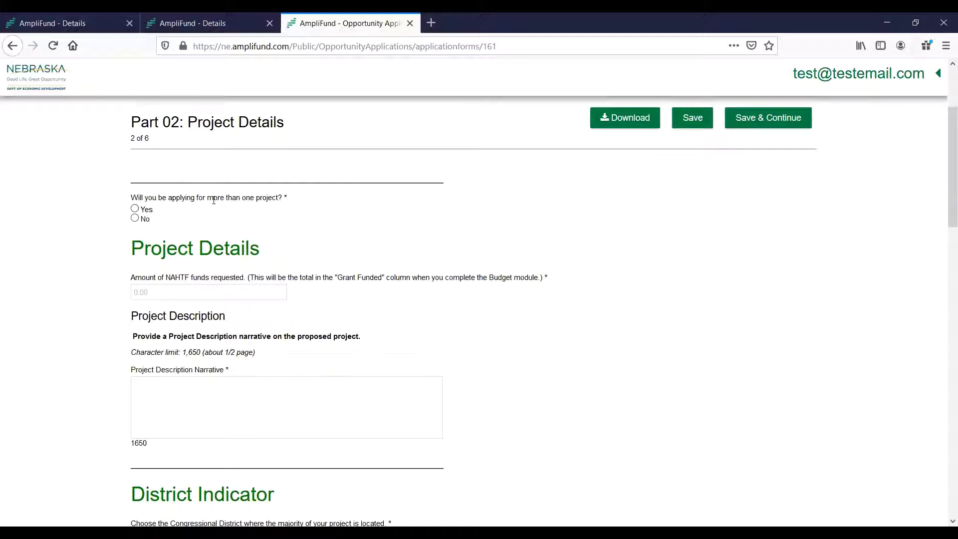
left_click(135, 209)
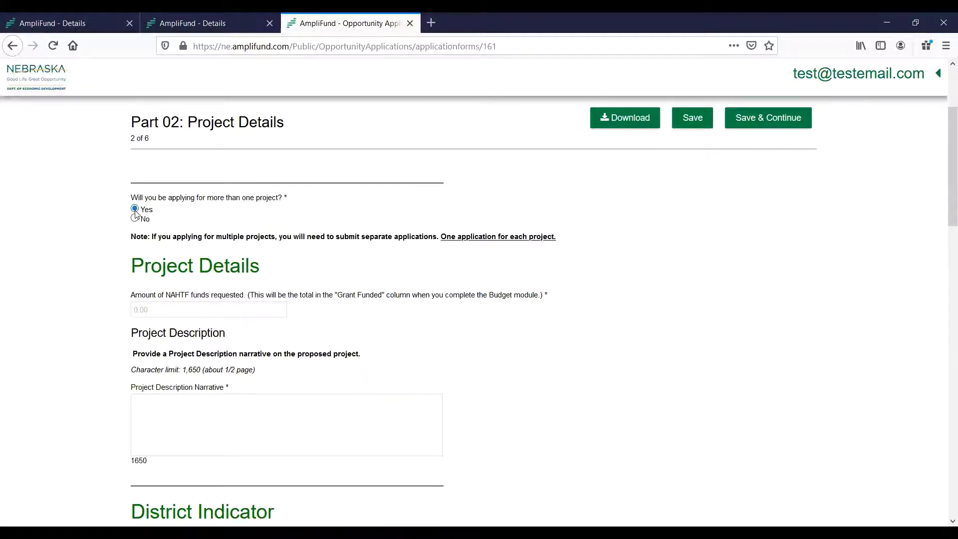
left_click(268, 312)
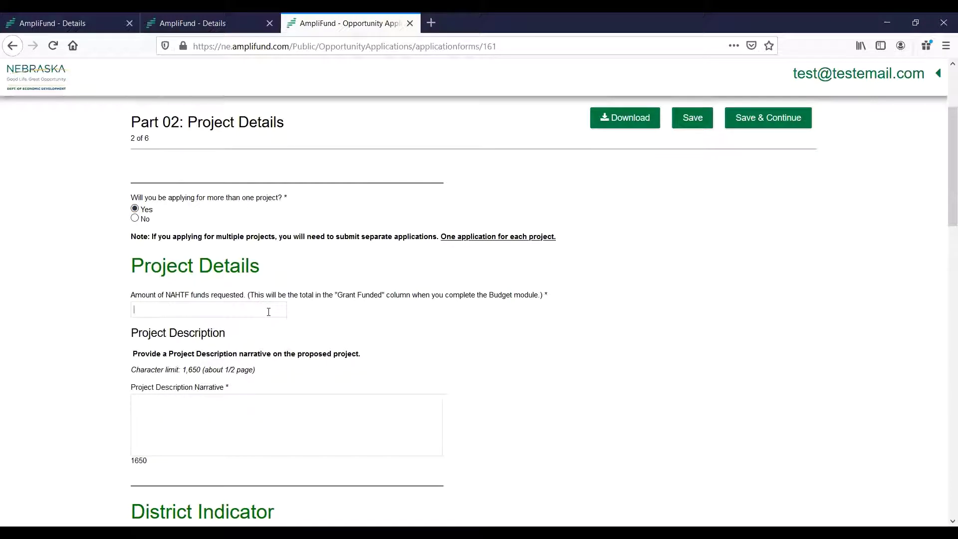
type("15000")
left_click(585, 354)
Step: Select Legislative Districts 3, 5, 7 and 9 as the project's service area
left_click_drag(945, 219, 946, 265)
left_click(245, 248)
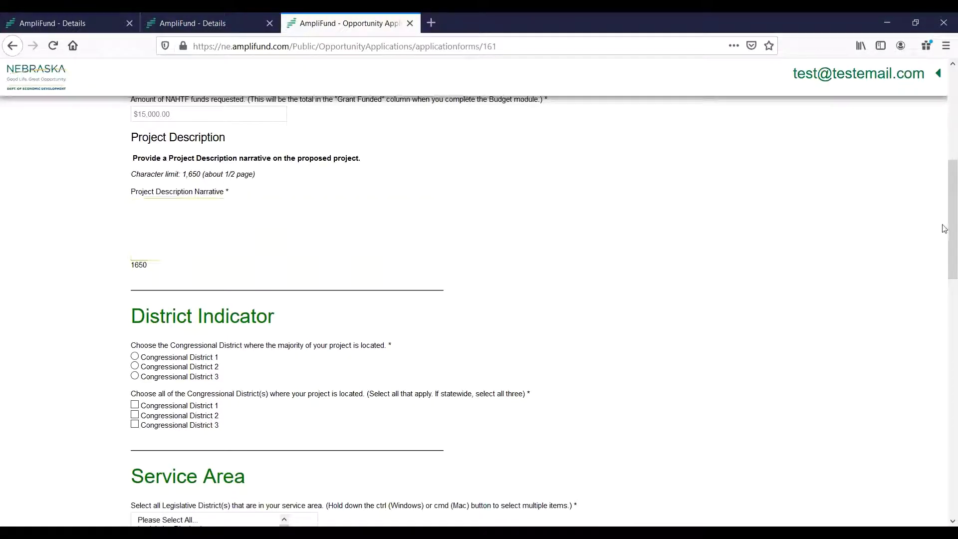
left_click_drag(944, 238, 945, 335)
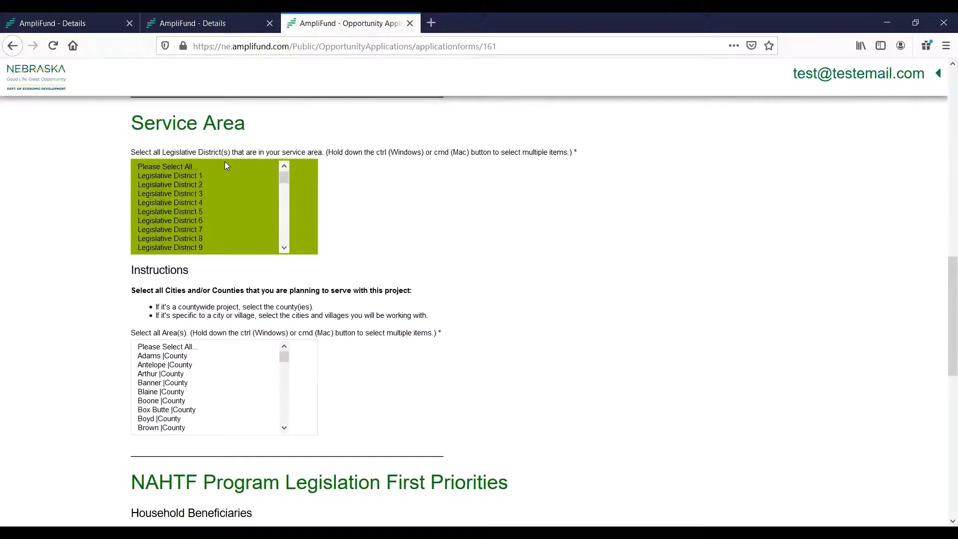
left_click(170, 212)
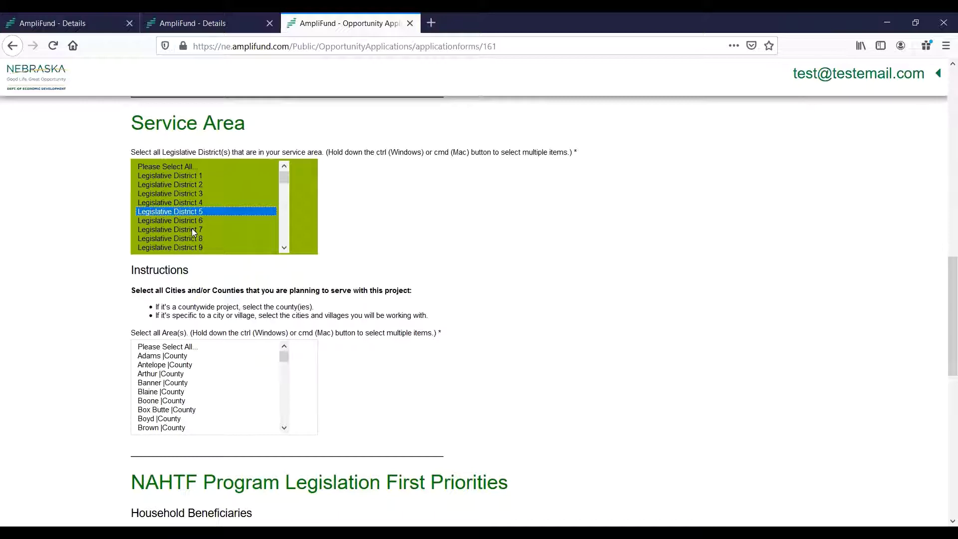
left_click(192, 228, "ctrl")
left_click(190, 197, "ctrl")
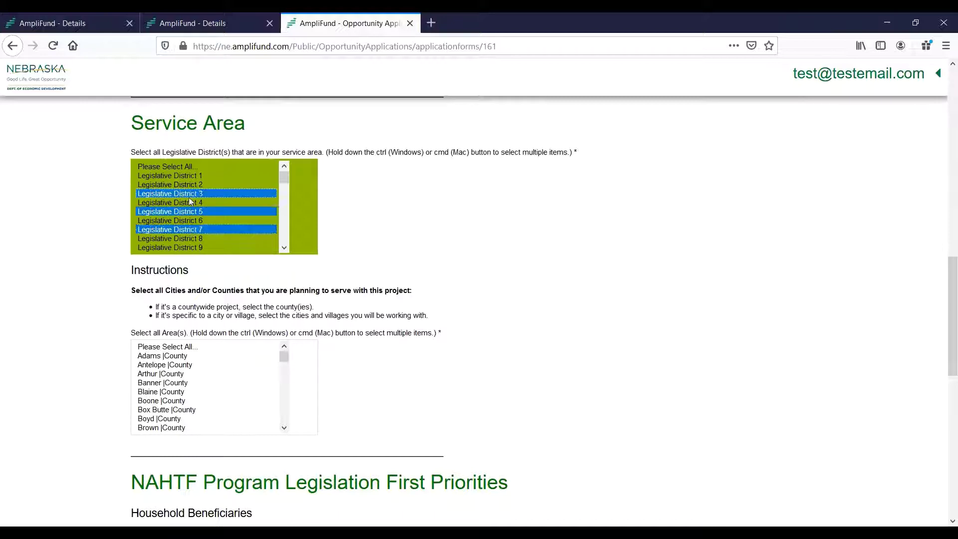
left_click(180, 248, "ctrl")
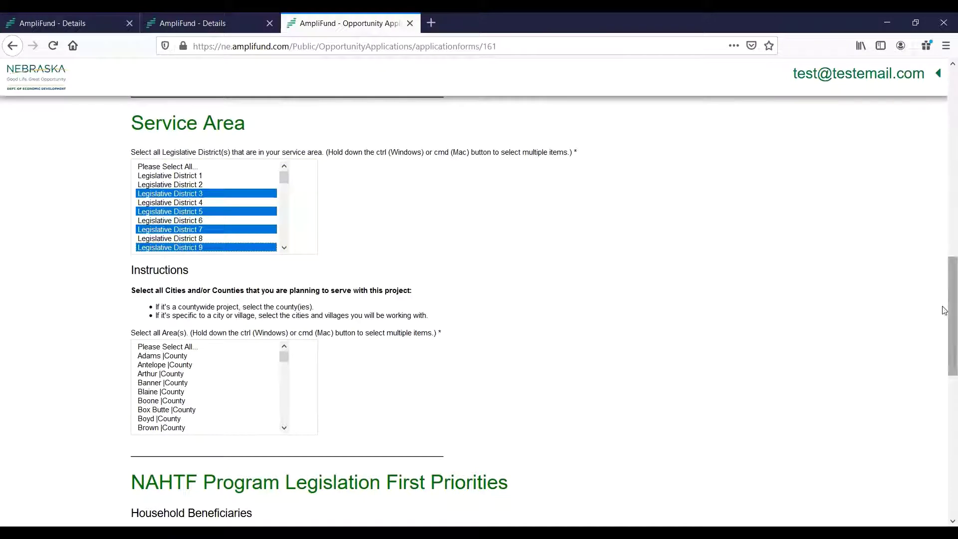
Step: Select Arthur, Boone and Boyd counties as the areas served by the project
scroll(945, 308, "down", 2)
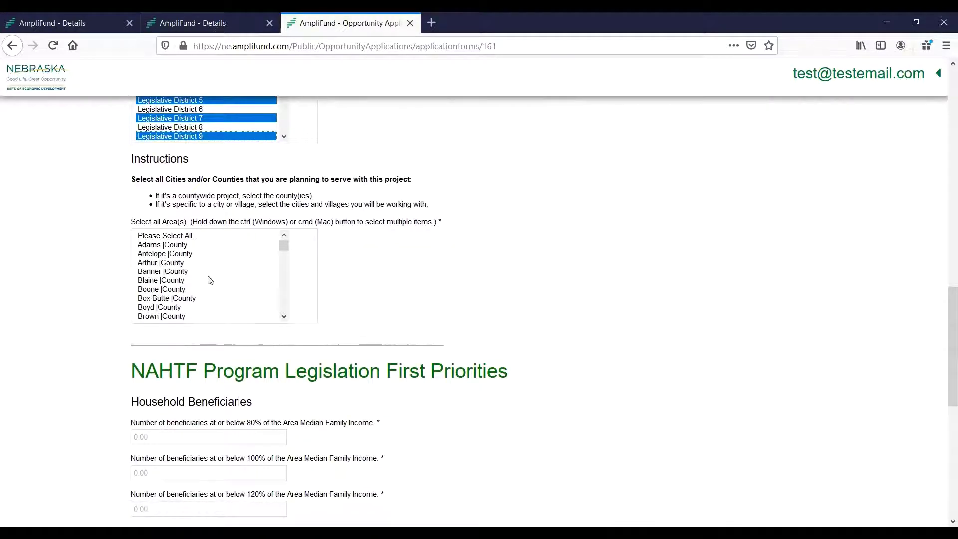
left_click(176, 262)
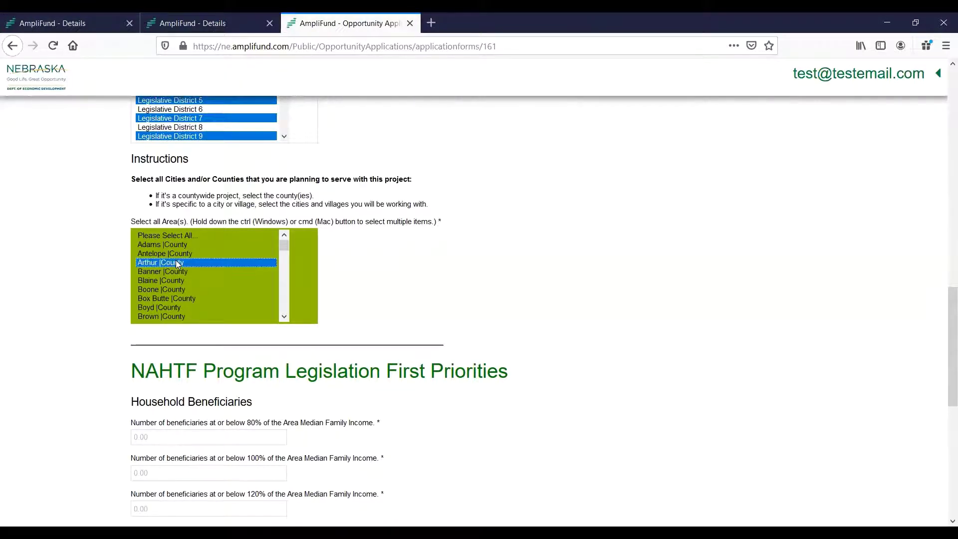
left_click(162, 293, "ctrl")
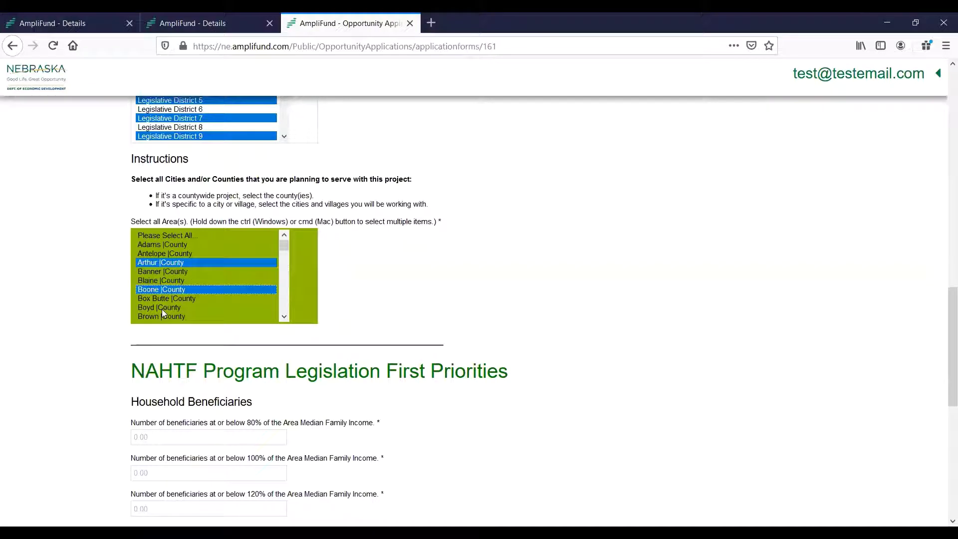
left_click(162, 308, "ctrl")
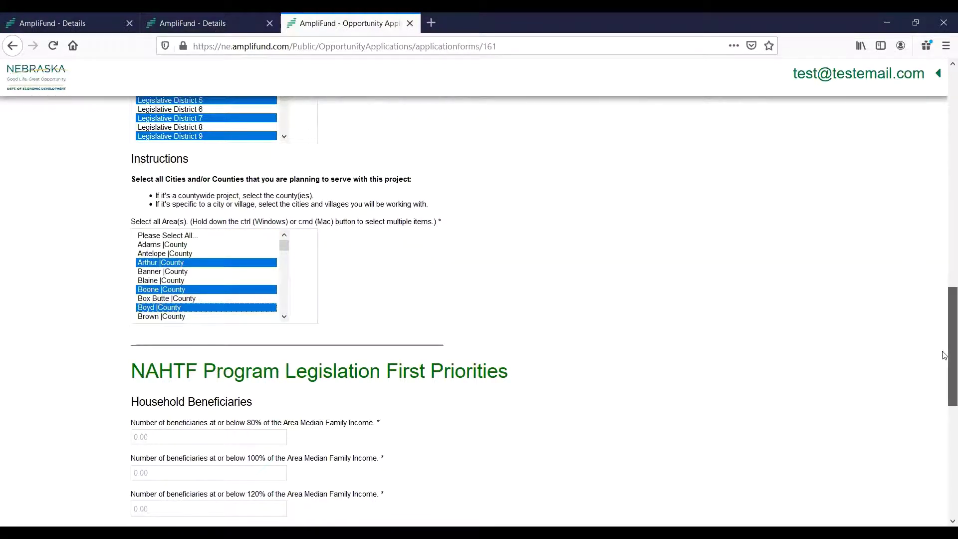
Step: Save the Part 02: Project Details form with its remaining questions unanswered and continue to Part 03
scroll(945, 402, "down", 3)
scroll(945, 402, "down", 3)
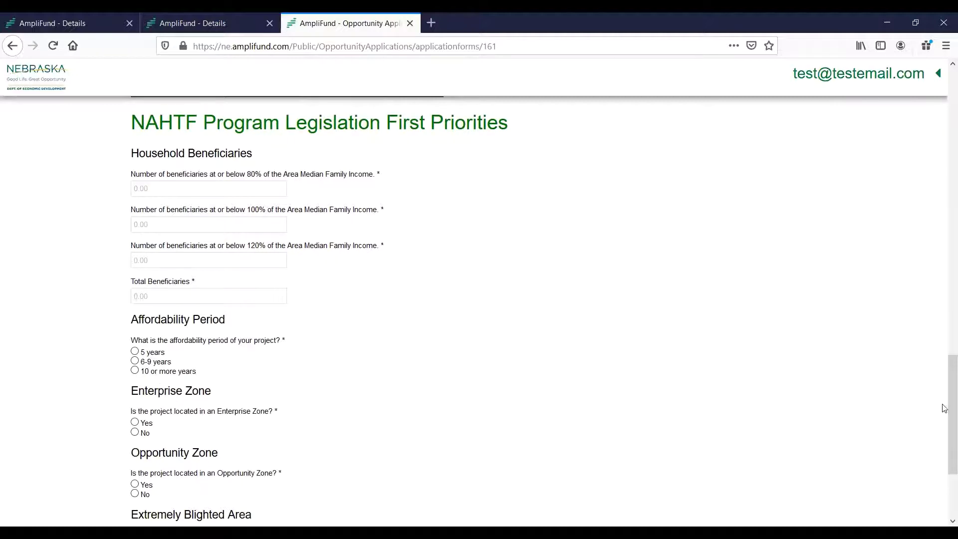
left_click_drag(945, 408, 945, 451)
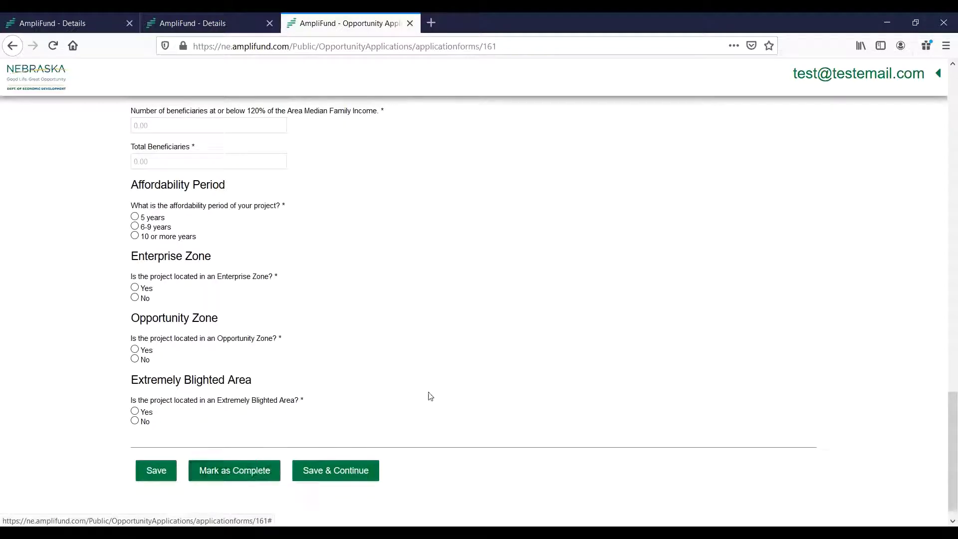
left_click(157, 471)
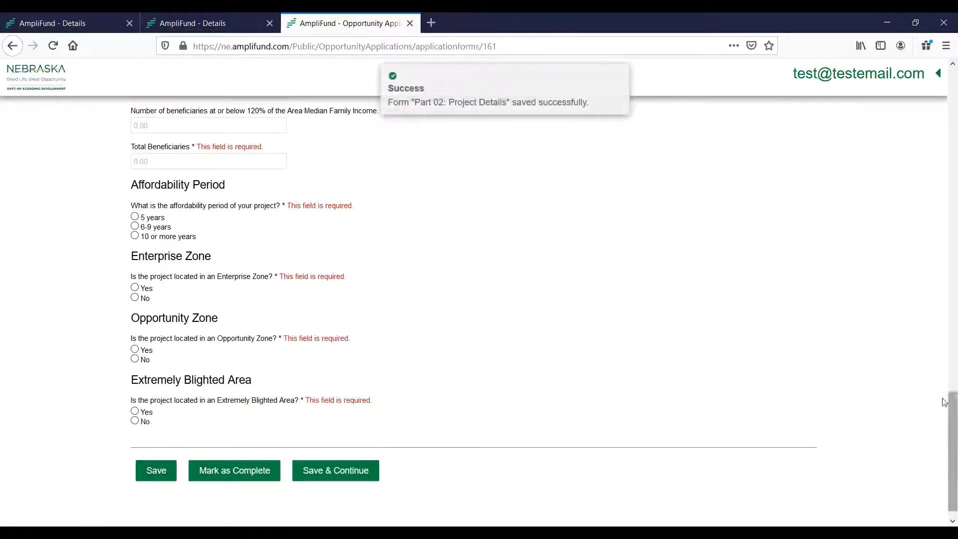
left_click(372, 474)
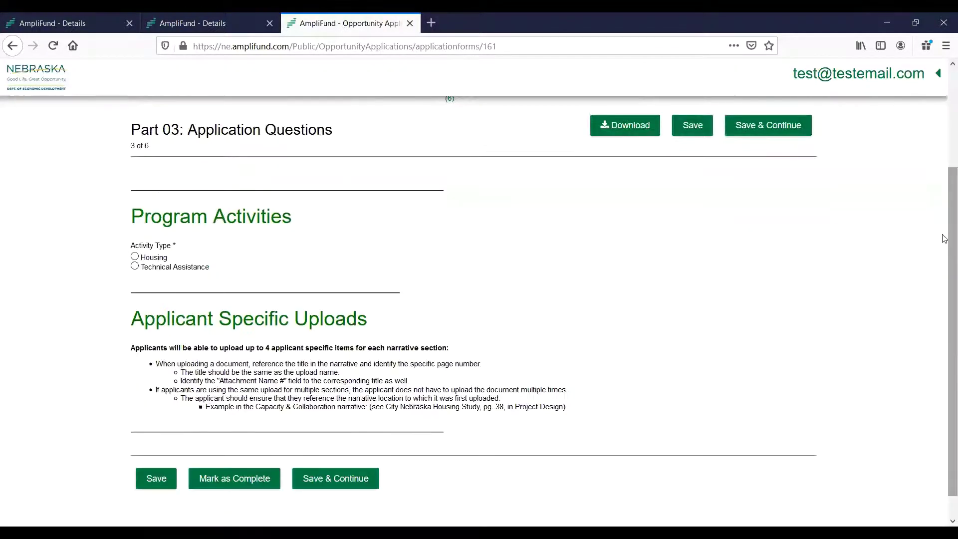
Step: Return to the list of application forms and reopen Part 03: Application Questions
scroll(798, 232, "up", 2)
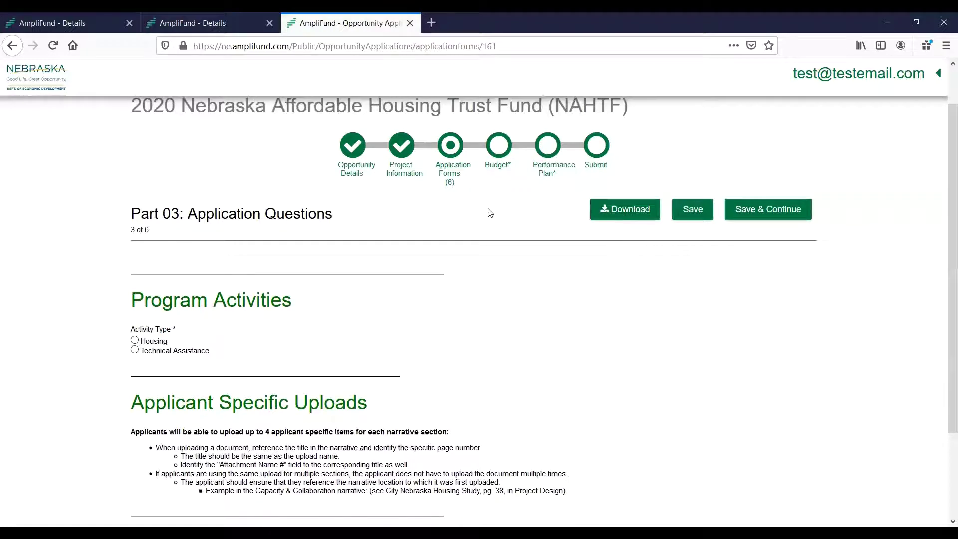
left_click(452, 145)
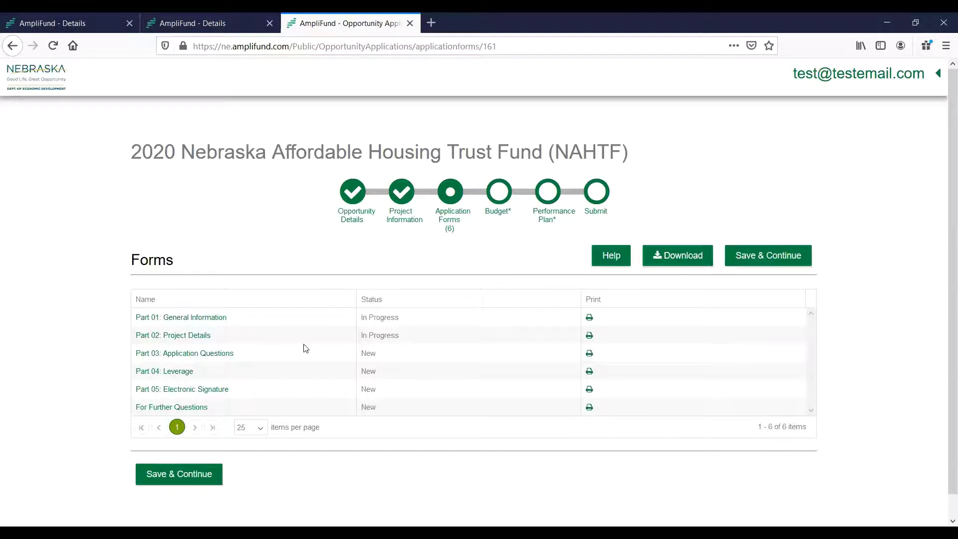
left_click(190, 355)
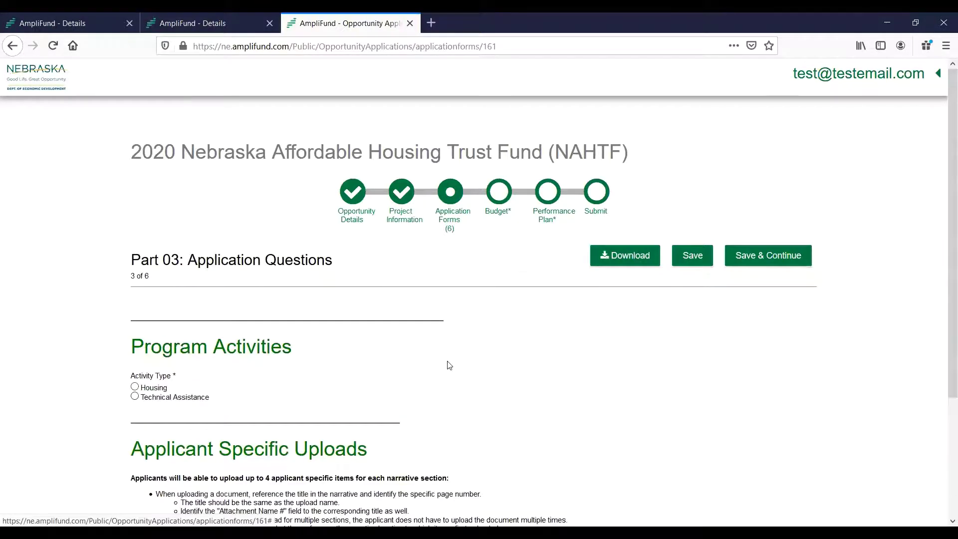
Step: Choose Housing as the activity type under Program Activities, and switch it to Technical Assistance
left_click_drag(945, 199, 944, 289)
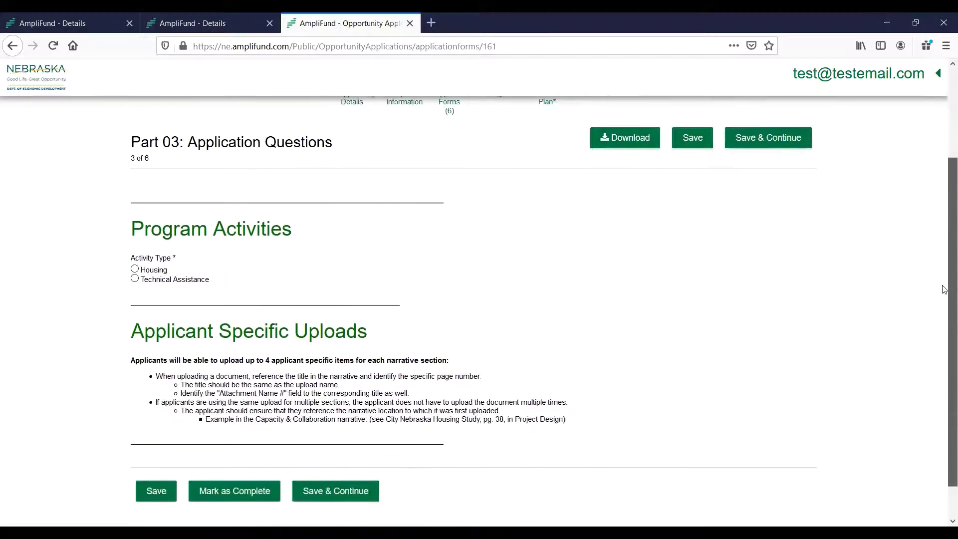
left_click(134, 269)
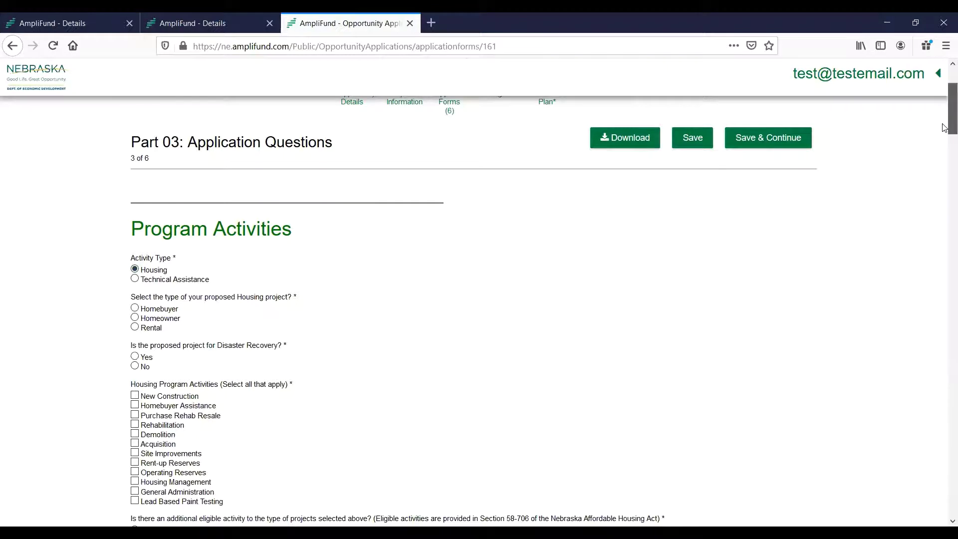
left_click_drag(945, 128, 944, 140)
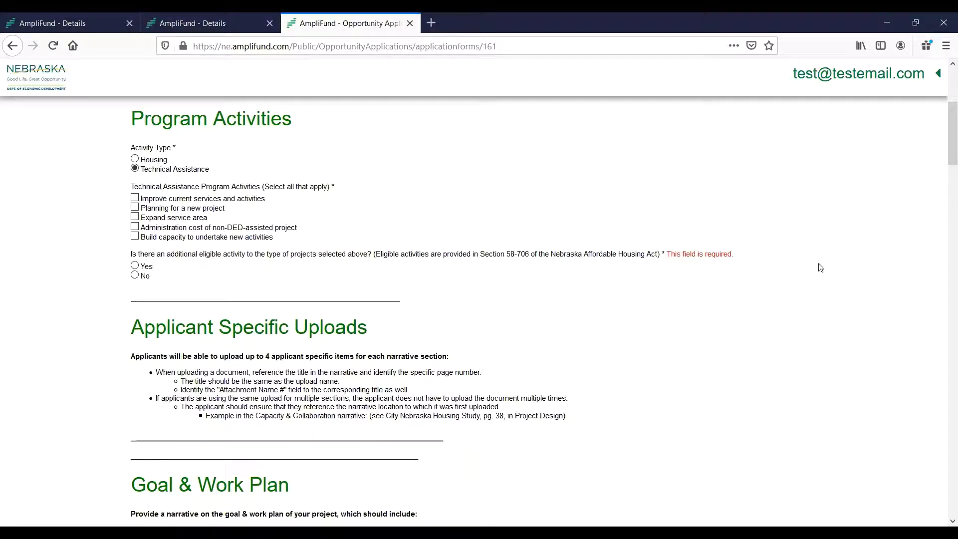
Step: Examine the Technical Assistance narrative, public hearing and applicant-specific upload sections through the end of the form
left_click_drag(944, 155, 945, 299)
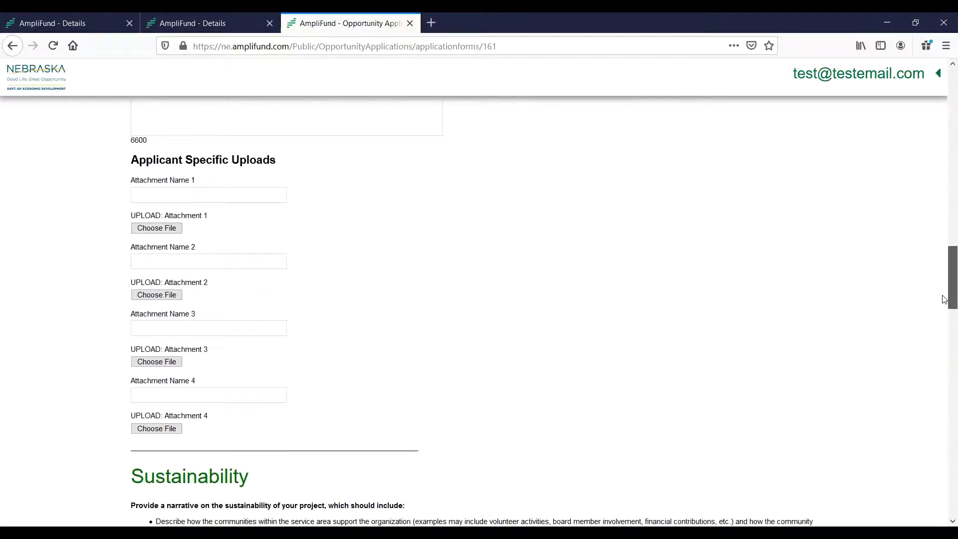
left_click_drag(945, 299, 944, 363)
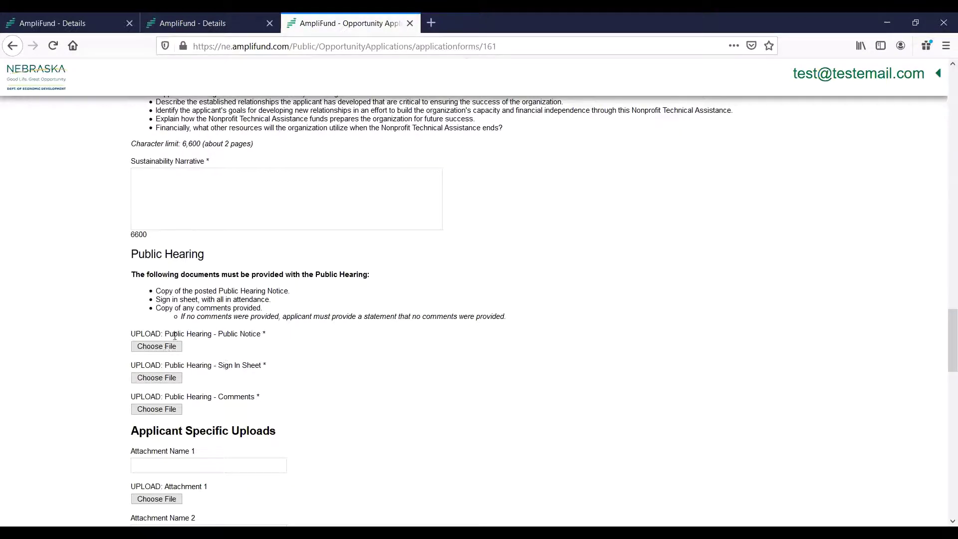
left_click_drag(945, 369, 945, 517)
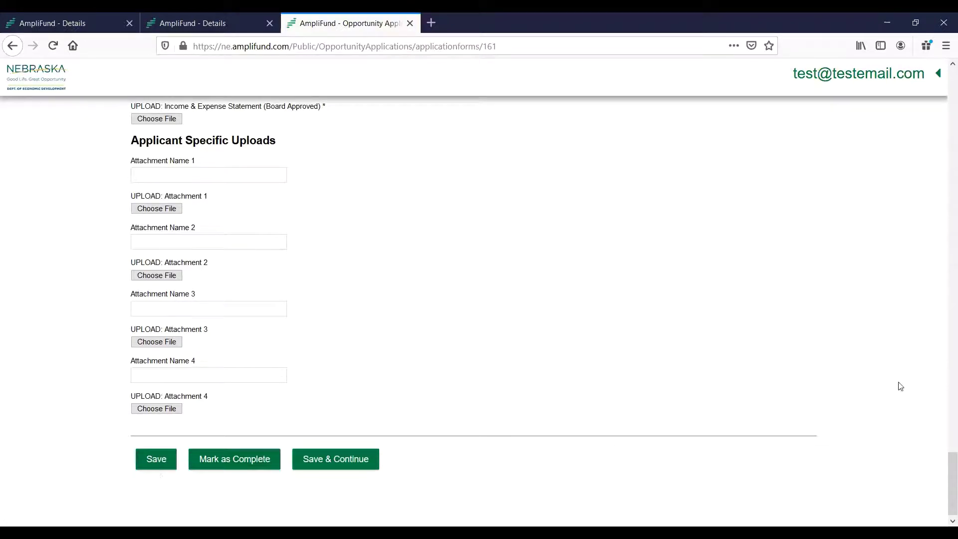
scroll(945, 321, "down", 5)
left_click_drag(945, 320, 945, 106)
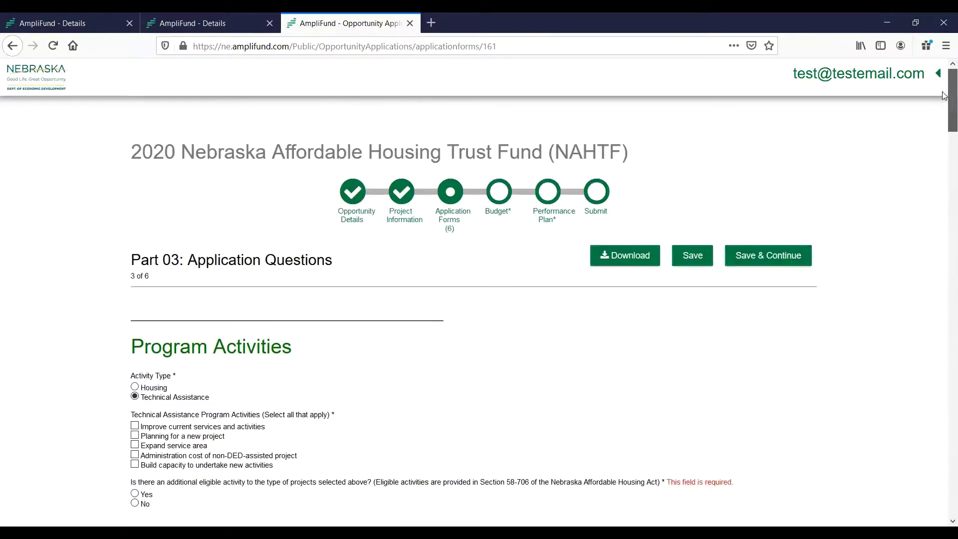
Step: Go back to the list of application forms and open Part 05: Electronic Signature at the Certifying Official fields
left_click(445, 203)
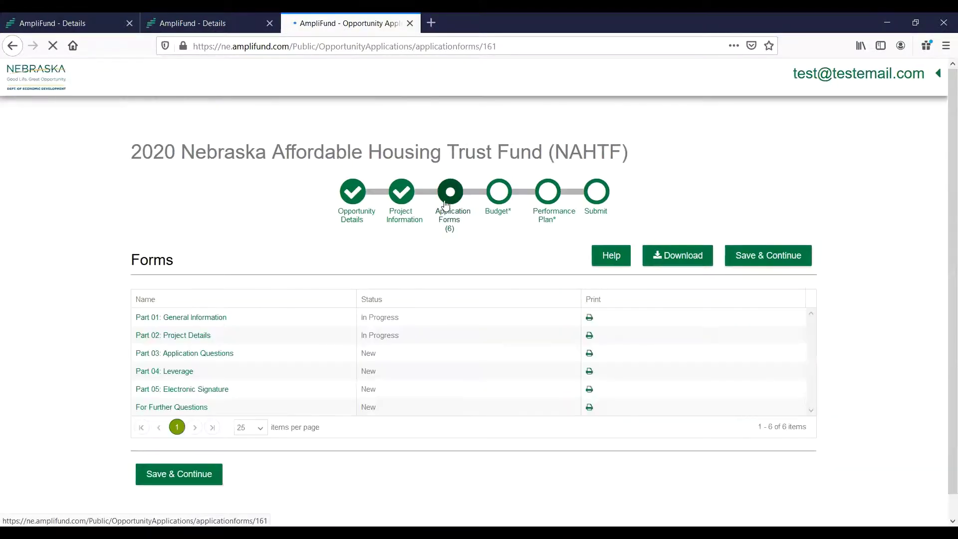
left_click(189, 388)
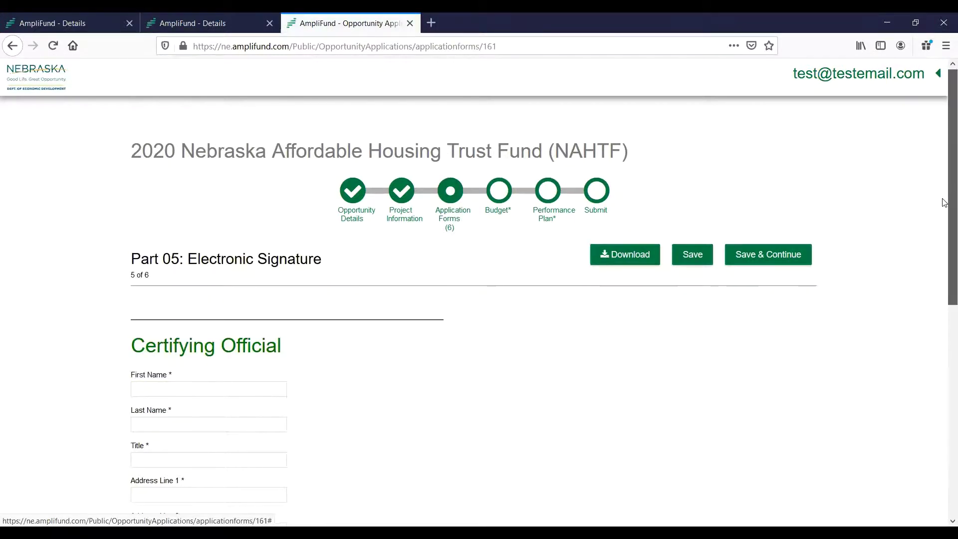
scroll(944, 203, "down", 2)
scroll(945, 239, "down", 1)
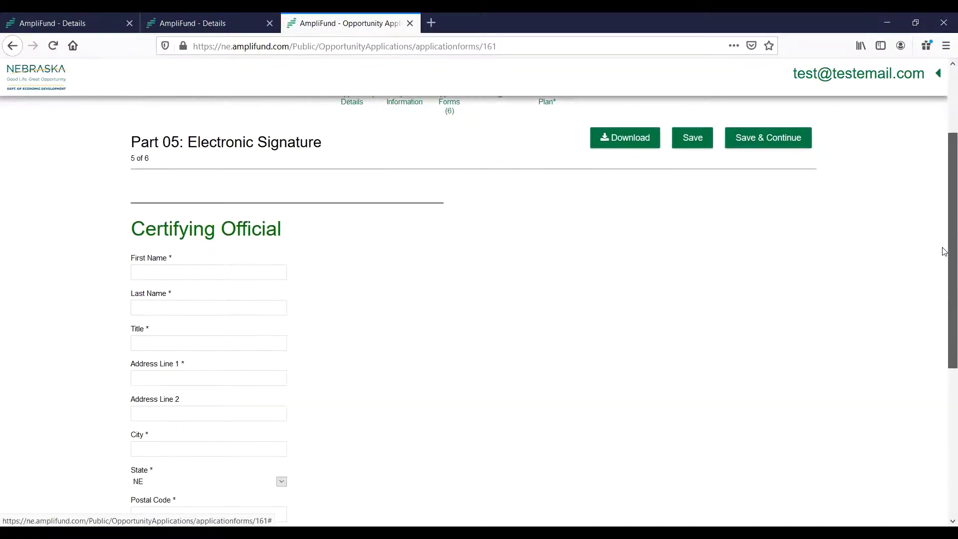
Step: Complete the Terms of Acceptance with the signer's full name, the electronic signature acknowledgement and signing date 2/5/2020, and save the form
scroll(945, 251, "down", 2)
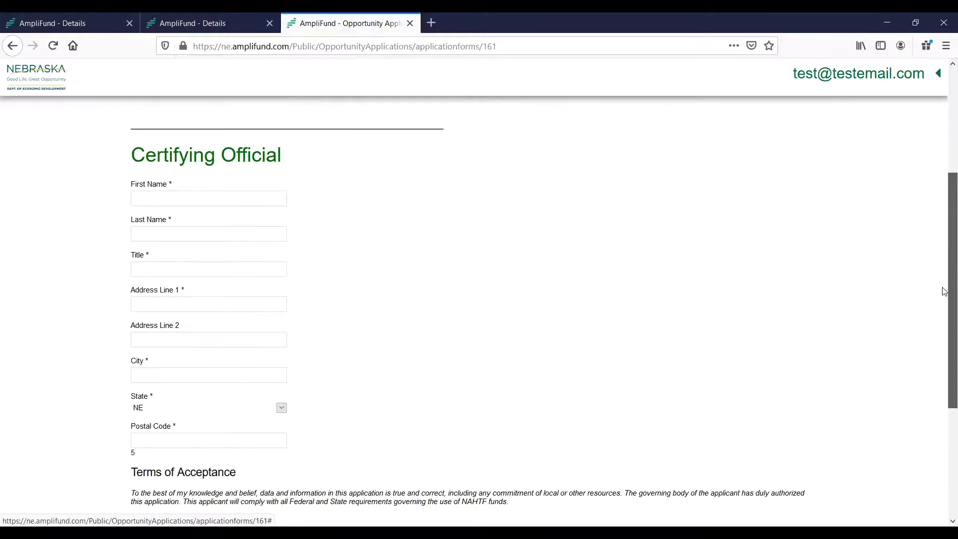
scroll(945, 297, "down", 5)
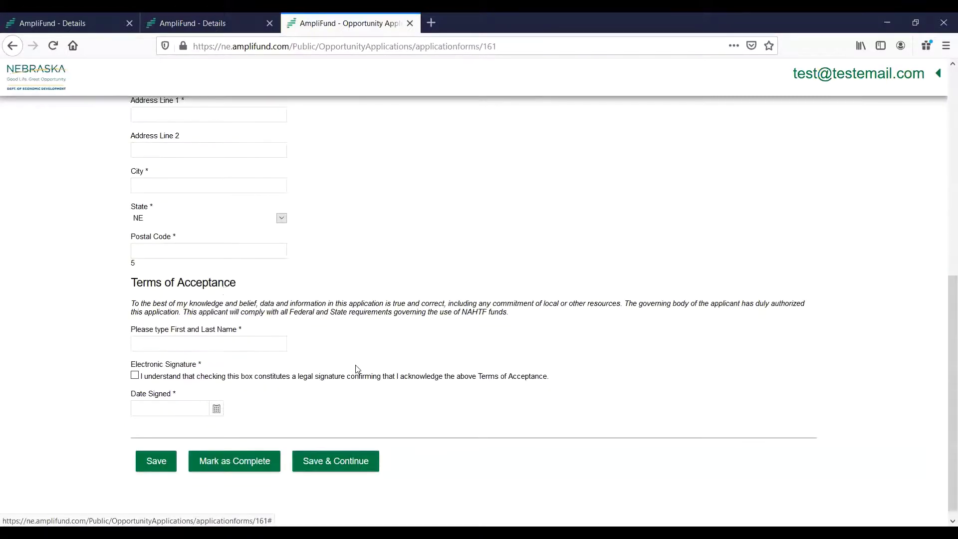
left_click(195, 343)
type("John Smith")
left_click(216, 409)
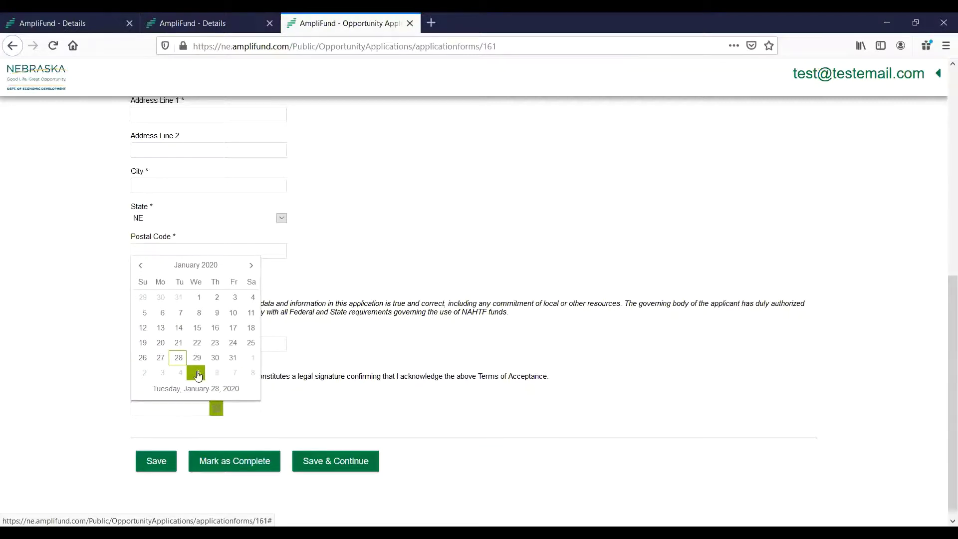
left_click(199, 374)
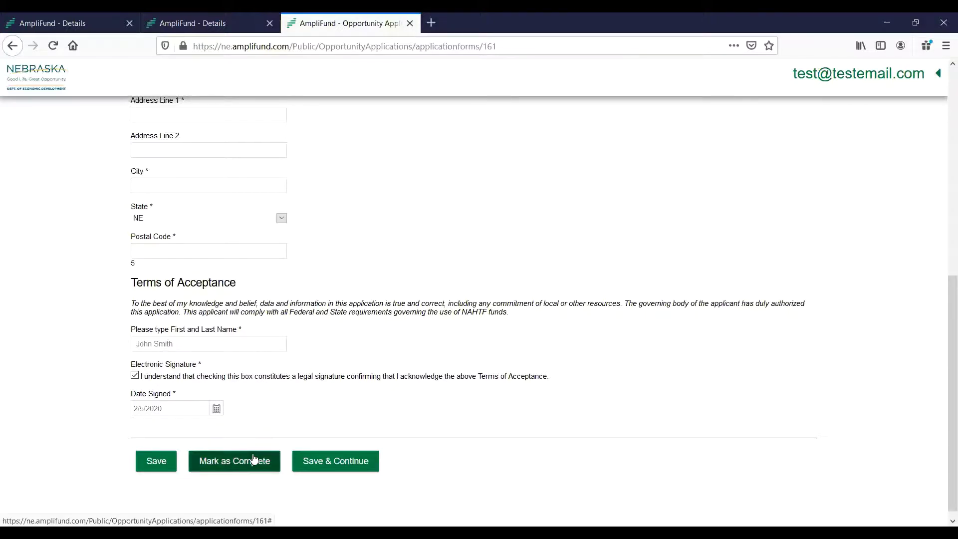
left_click(150, 469)
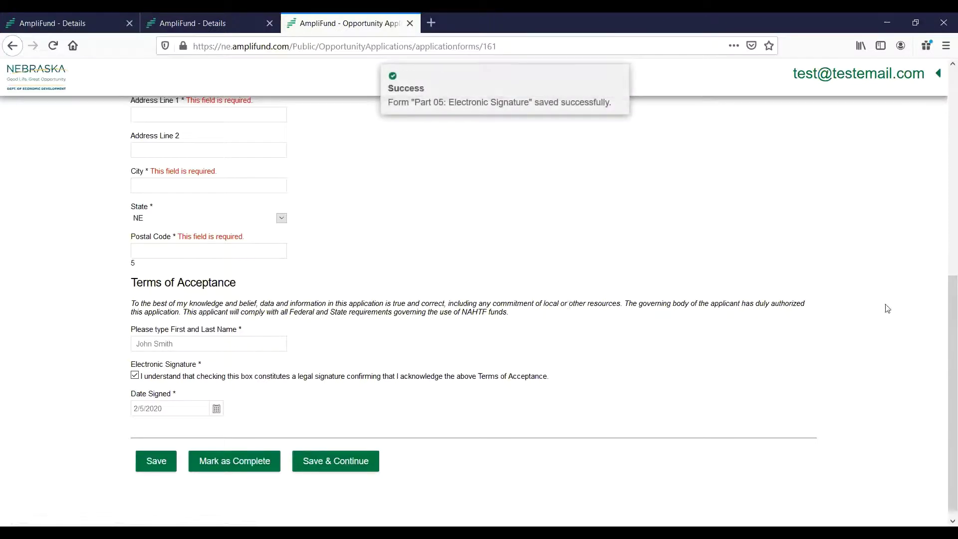
Step: Save and continue to the For Further Questions form, and mark that form as complete
left_click(345, 465)
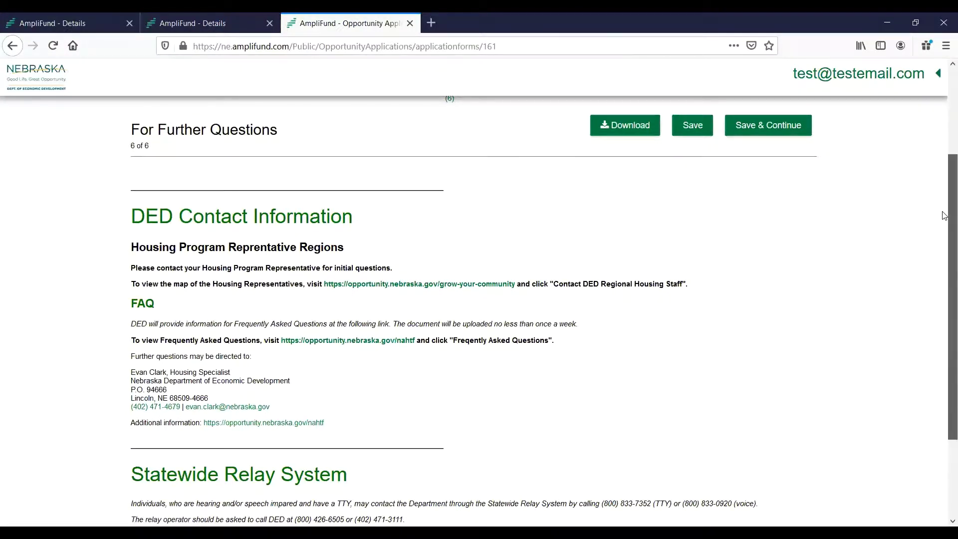
left_click_drag(945, 216, 945, 259)
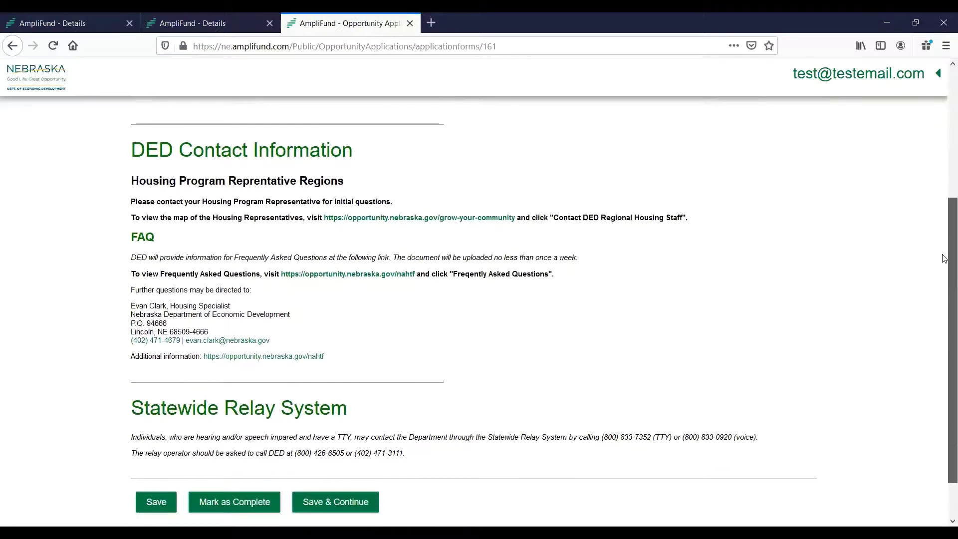
scroll(824, 284, "down", 1)
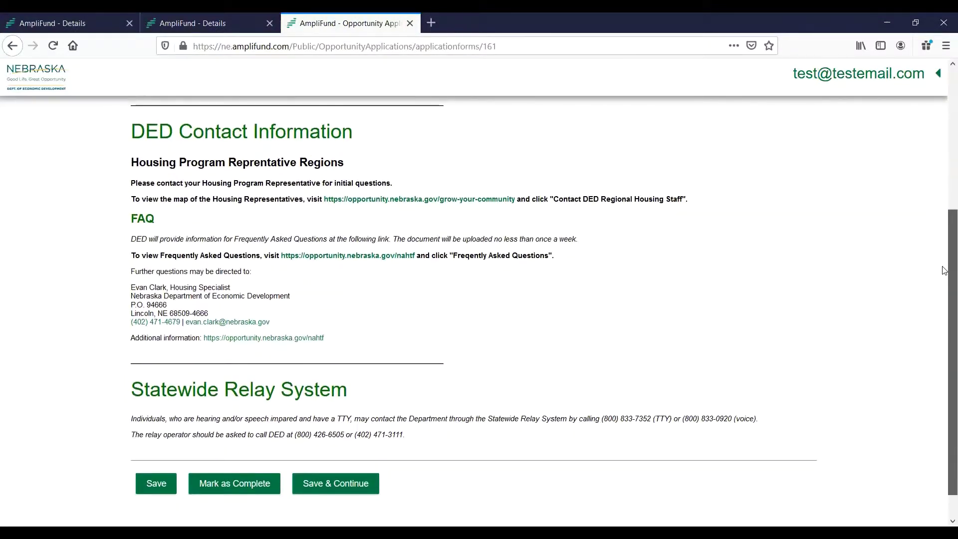
left_click(232, 490)
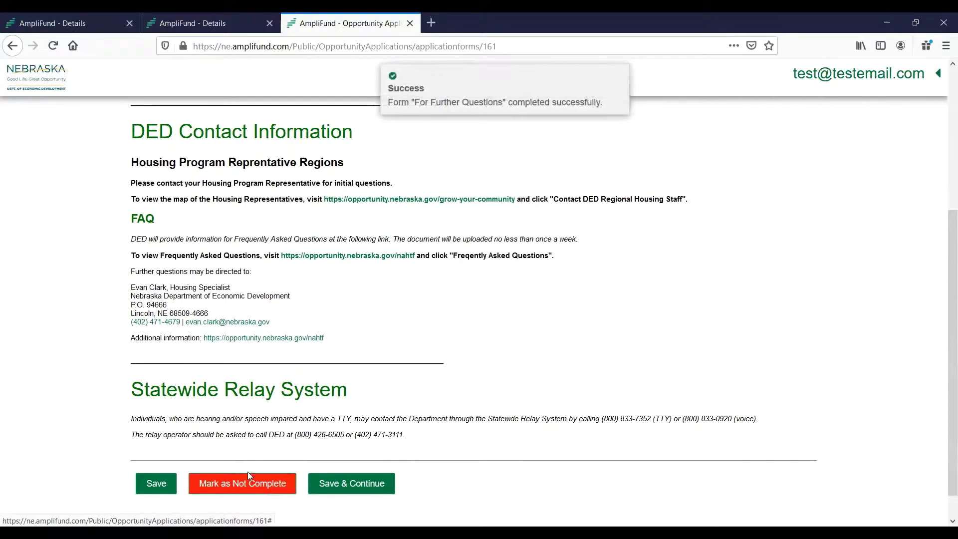
Step: Return from the For Further Questions form to the list of application forms
scroll(945, 358, "up", 4)
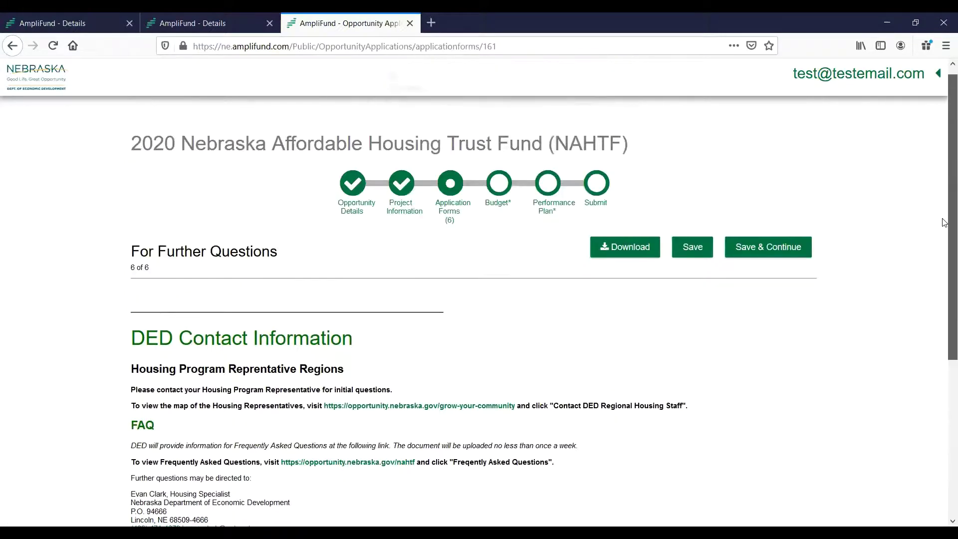
left_click(456, 192)
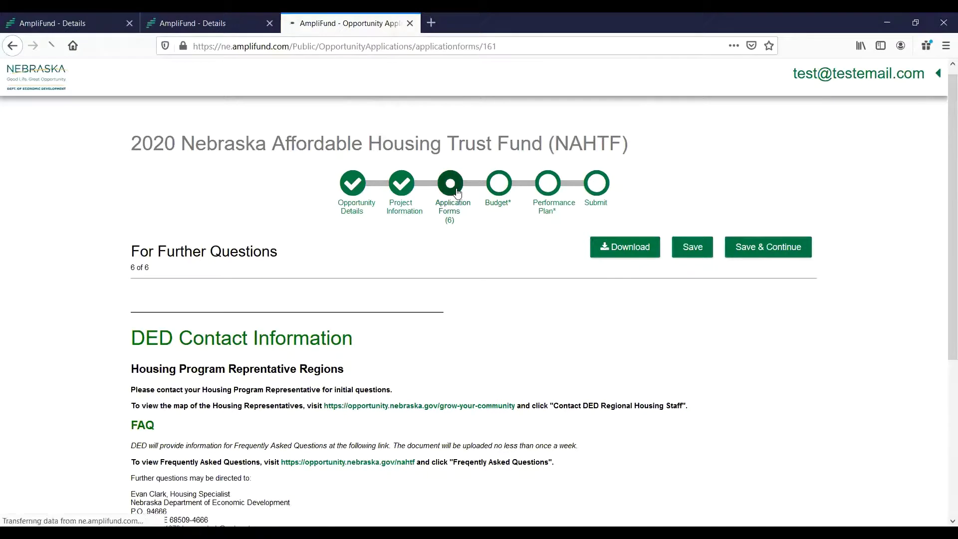